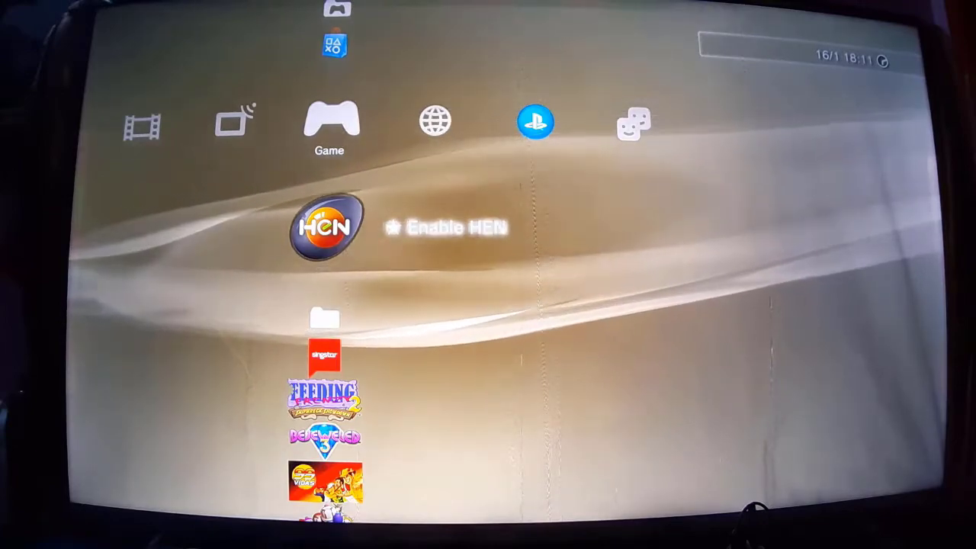
Look through the PS3's Game column, examining the Enable HEN entry, its neighbouring entries and the installed games
key(Up)
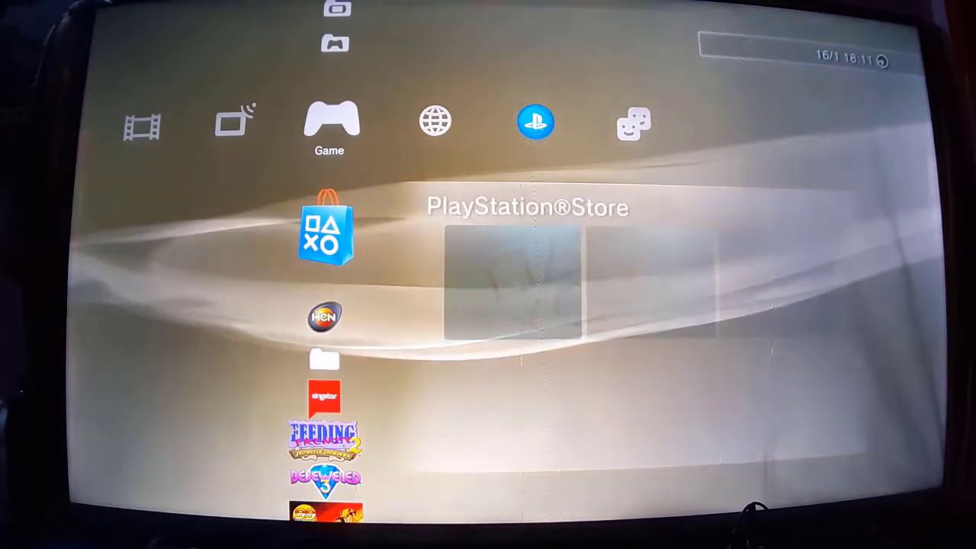
key(Down)
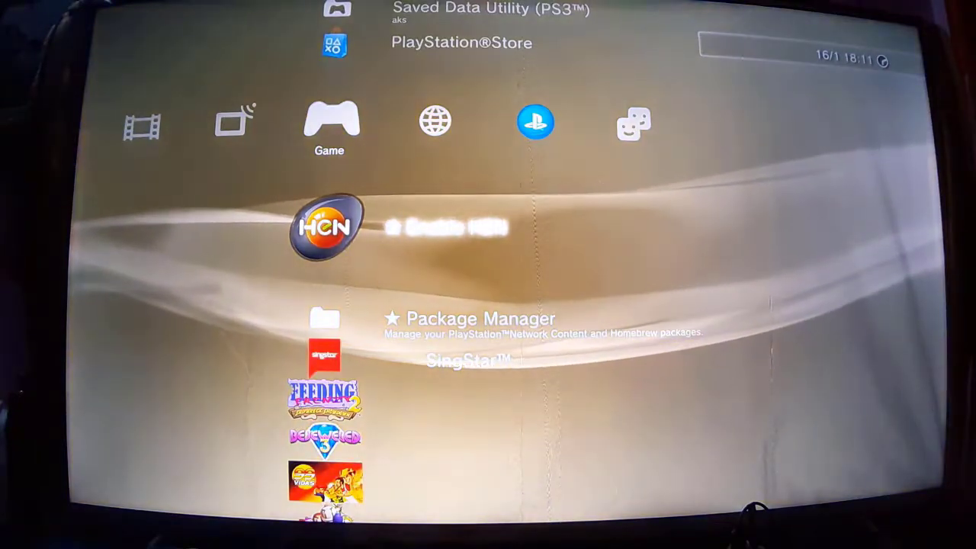
key(Down)
key(Up)
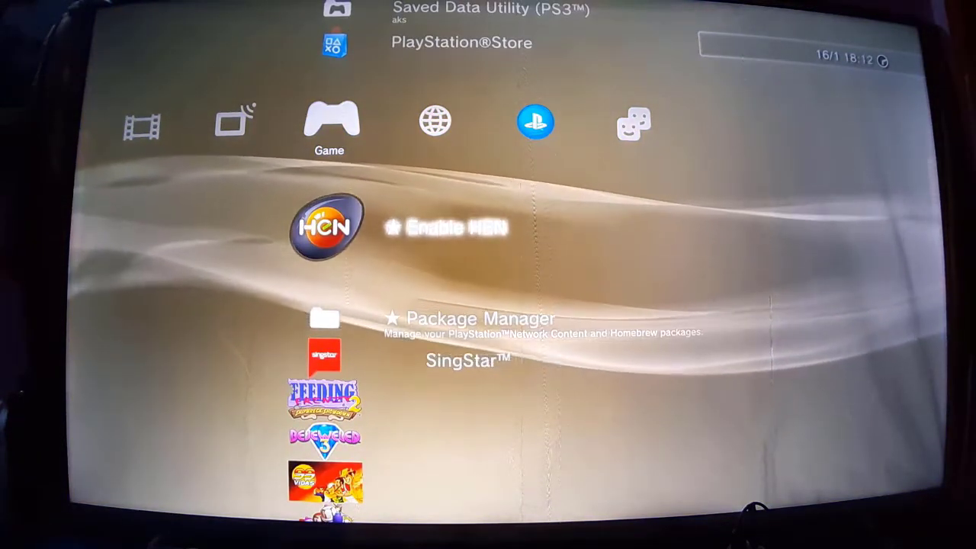
key(Down)
key(Up)
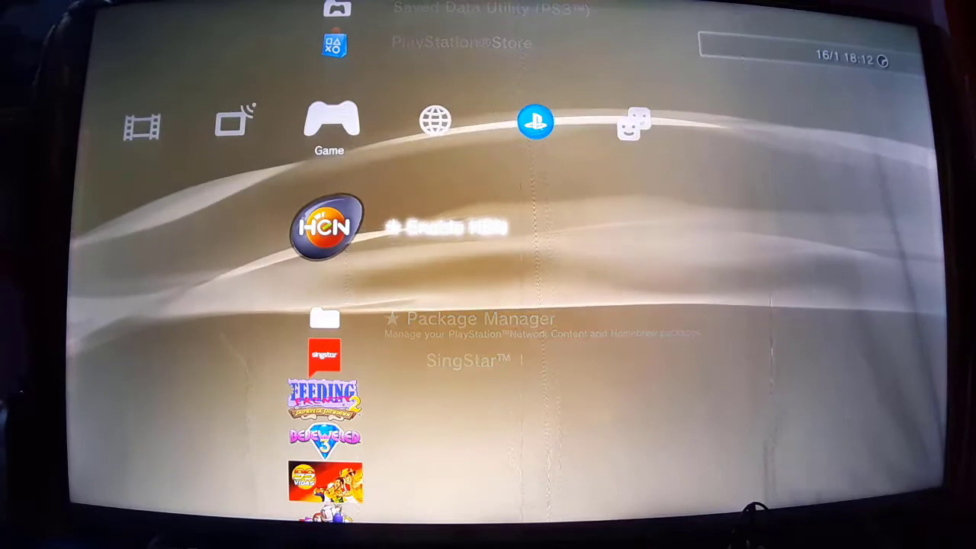
key(Down)
key(Down)
key(Down)
key(Down)
key(Down)
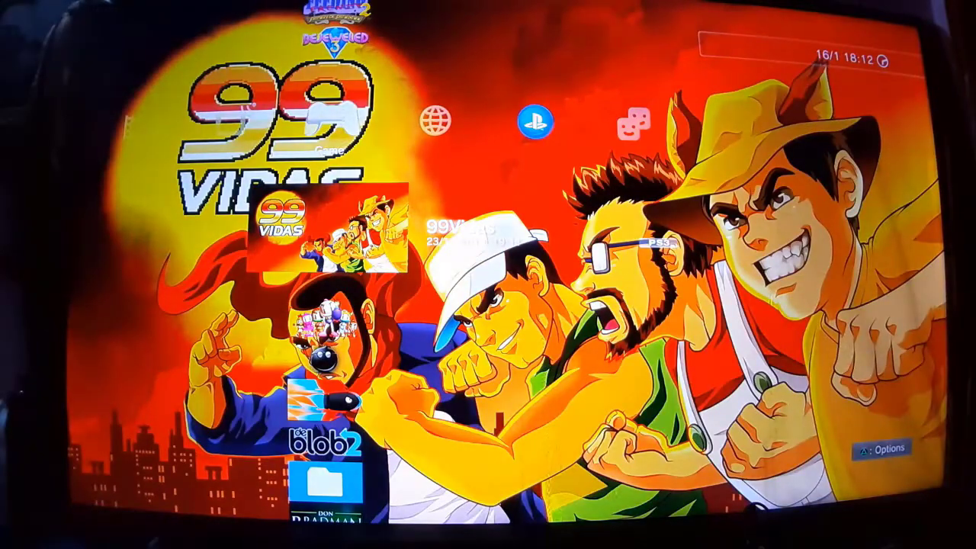
key(Down)
key(Down)
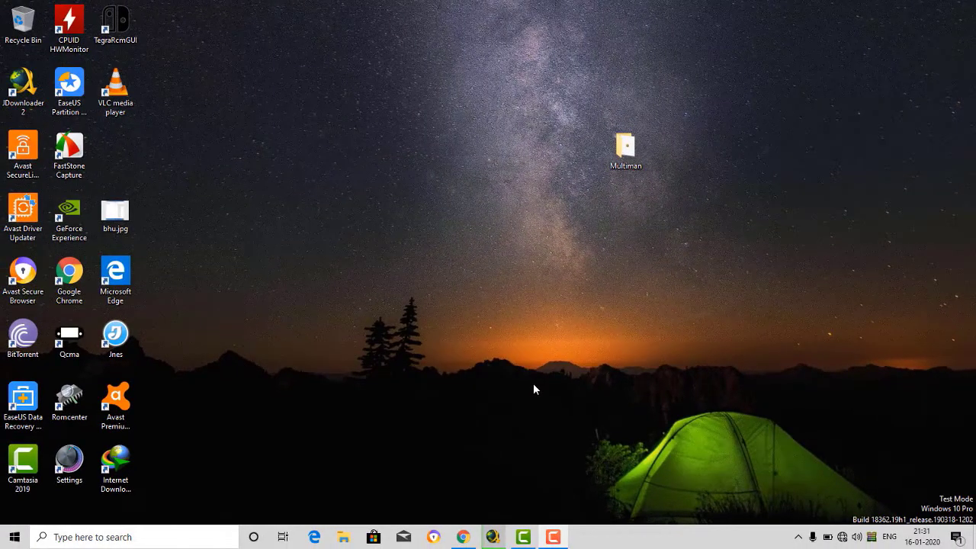
Switch to File Explorer on the PC and quick-format the PS3 (H:) drive as FAT32 with 4096-byte allocation units
click(196, 538)
click(84, 233)
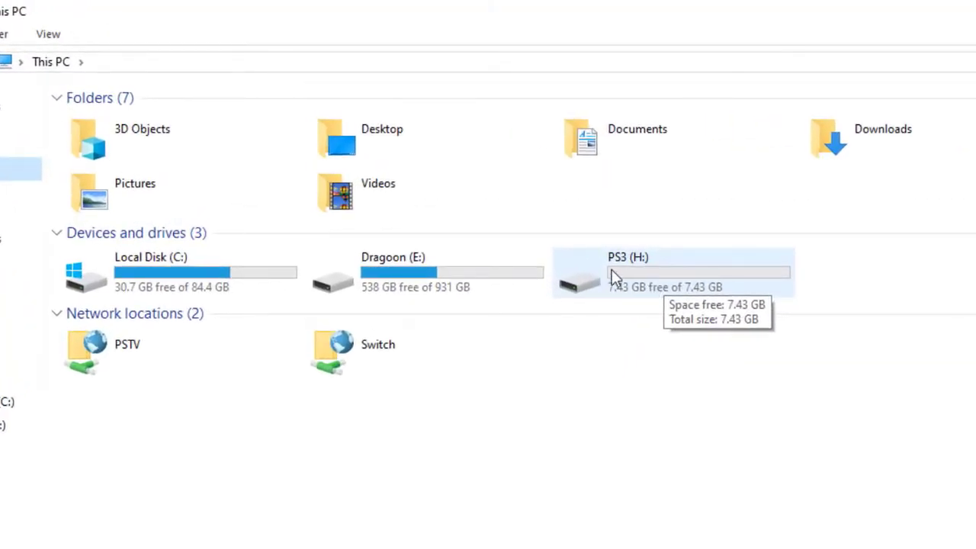
right_click(612, 276)
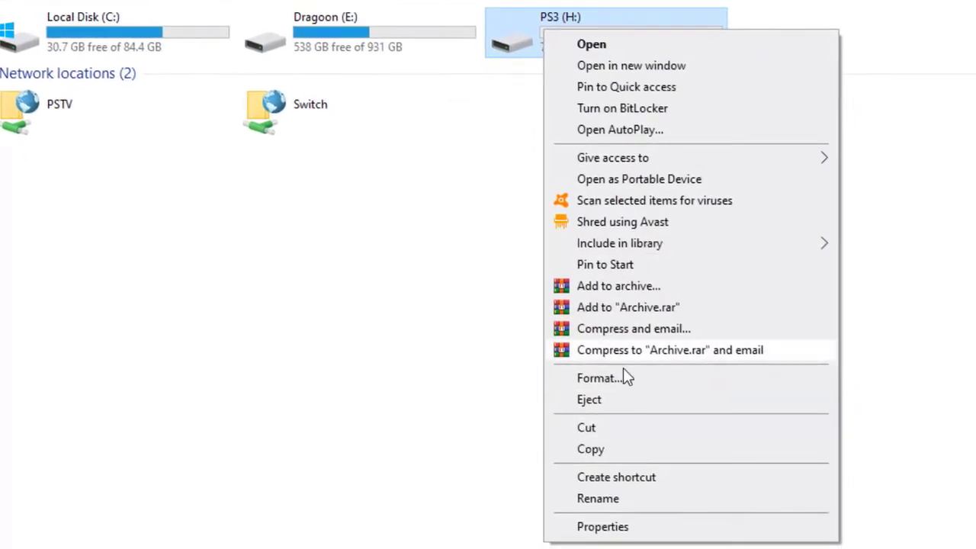
click(622, 374)
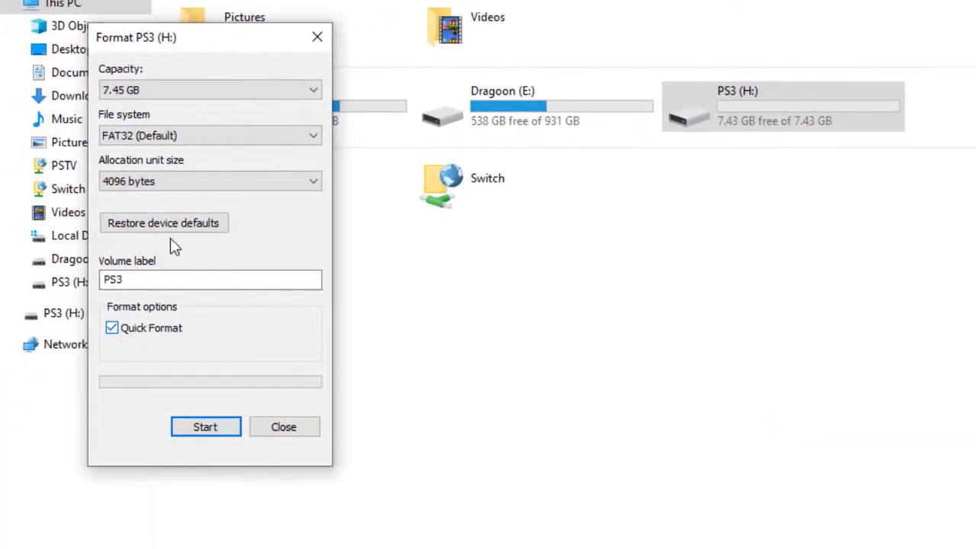
click(217, 429)
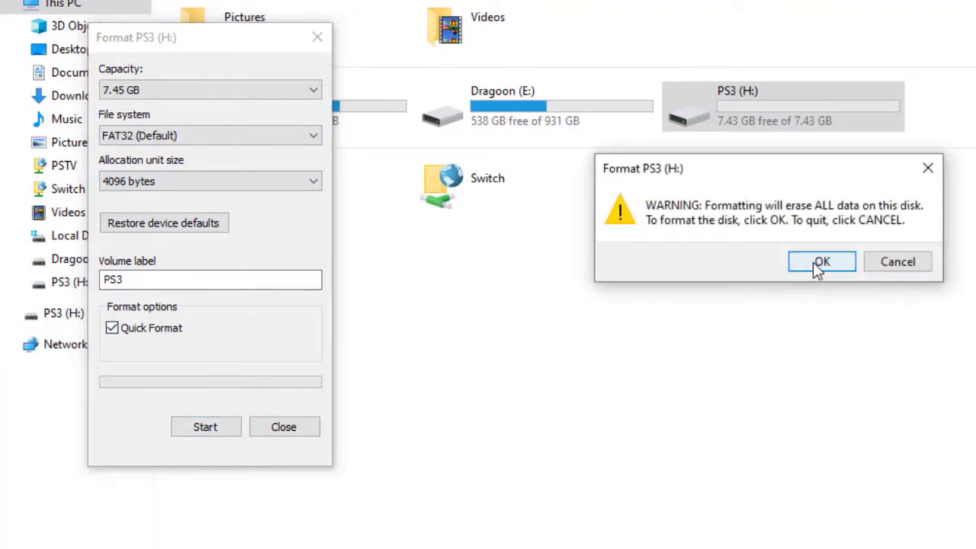
click(818, 262)
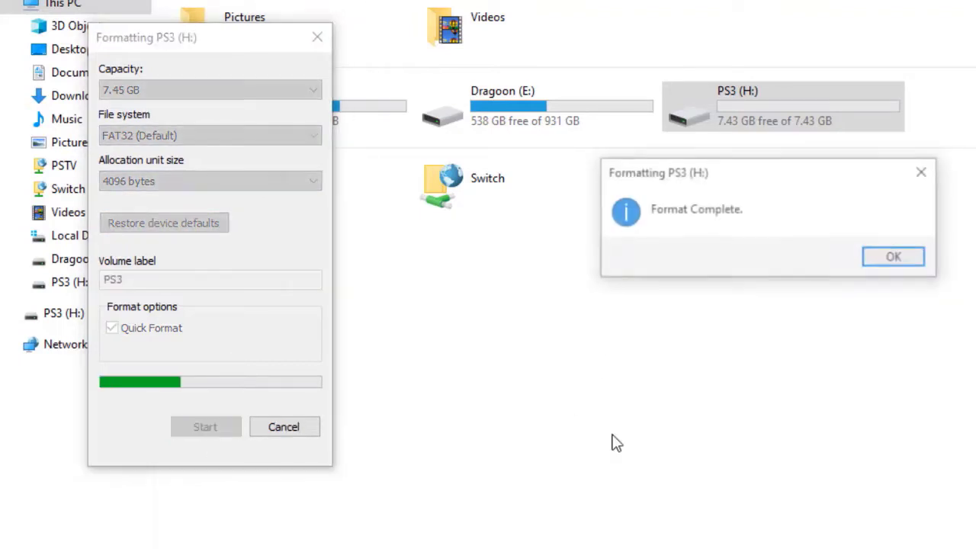
click(897, 259)
click(294, 426)
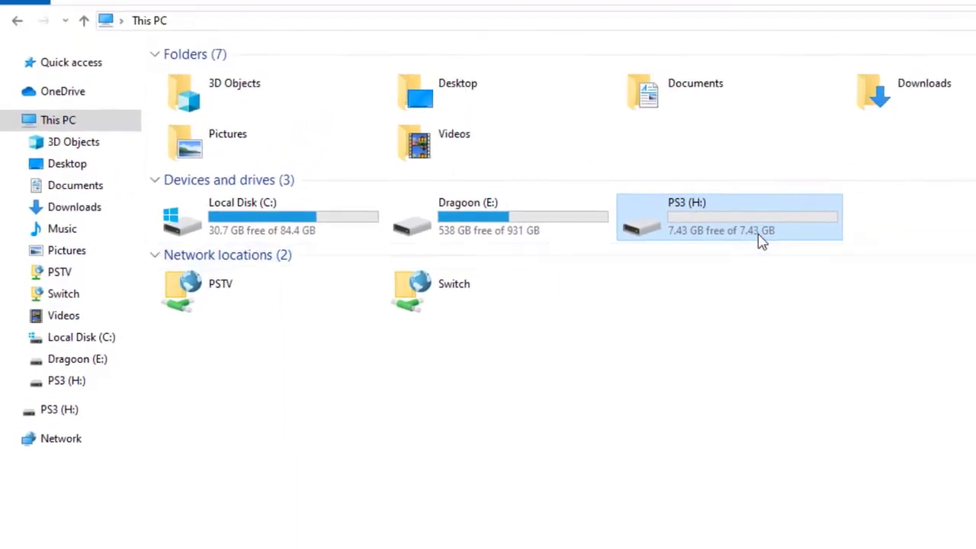
Create a folder named GAMES in the root of the PS3 (H:) drive and open it
double_click(737, 259)
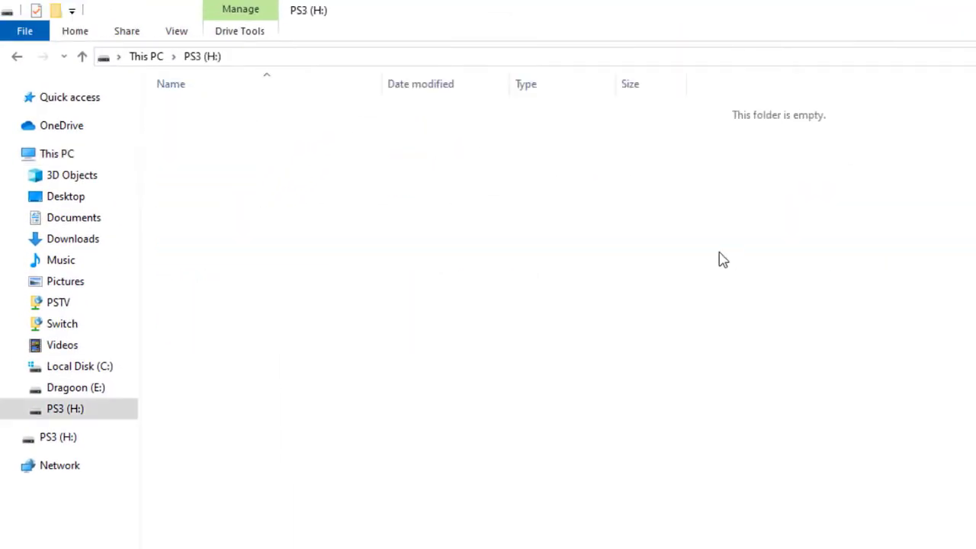
right_click(480, 314)
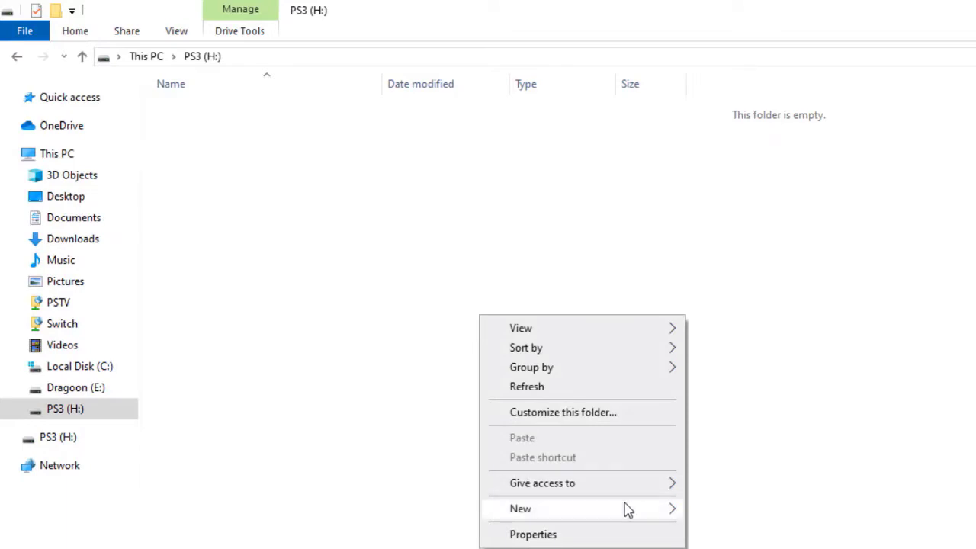
mouse_move(622, 509)
click(763, 510)
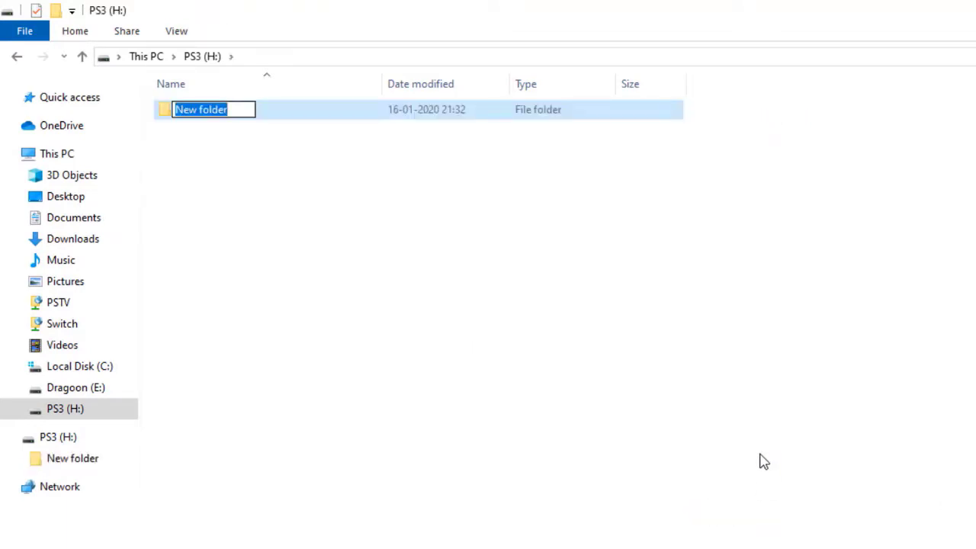
text(G)
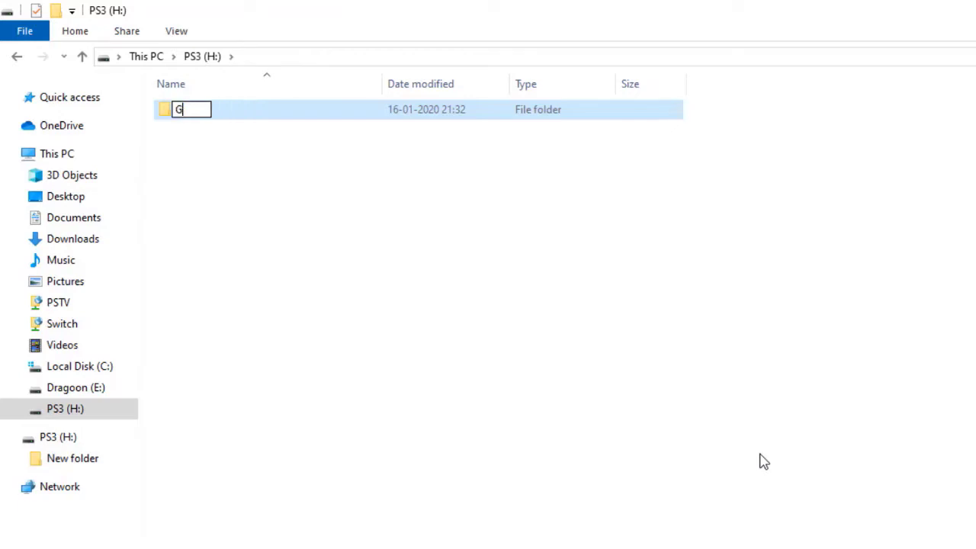
text(AMES)
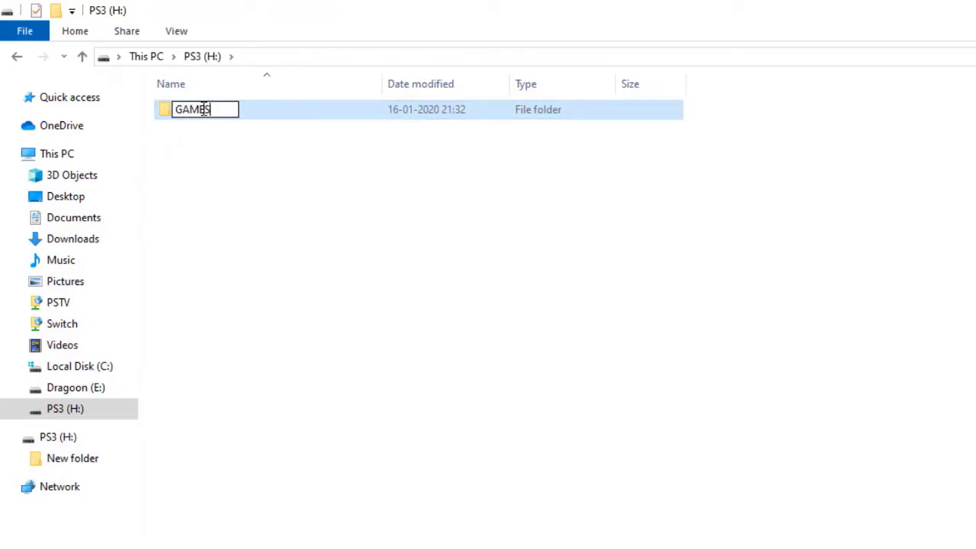
click(233, 172)
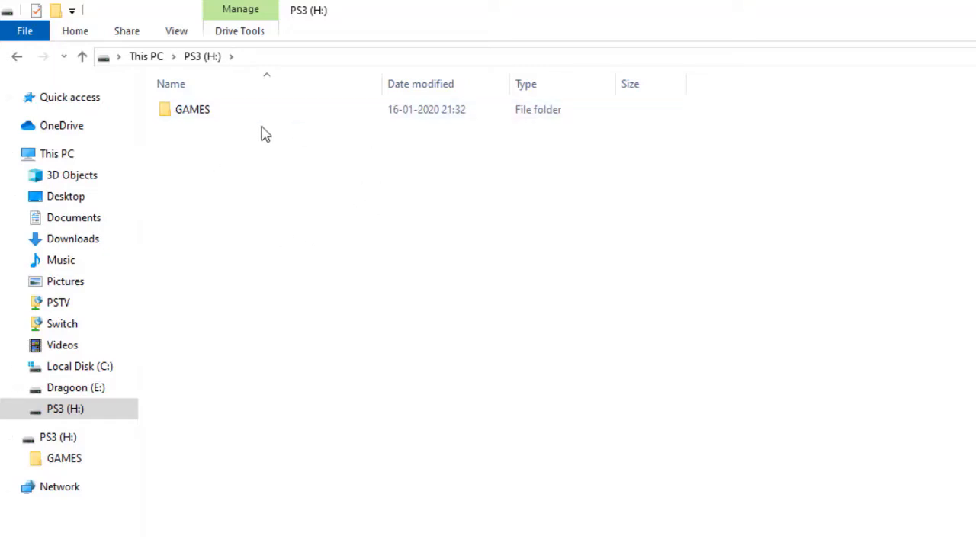
click(203, 114)
double_click(202, 114)
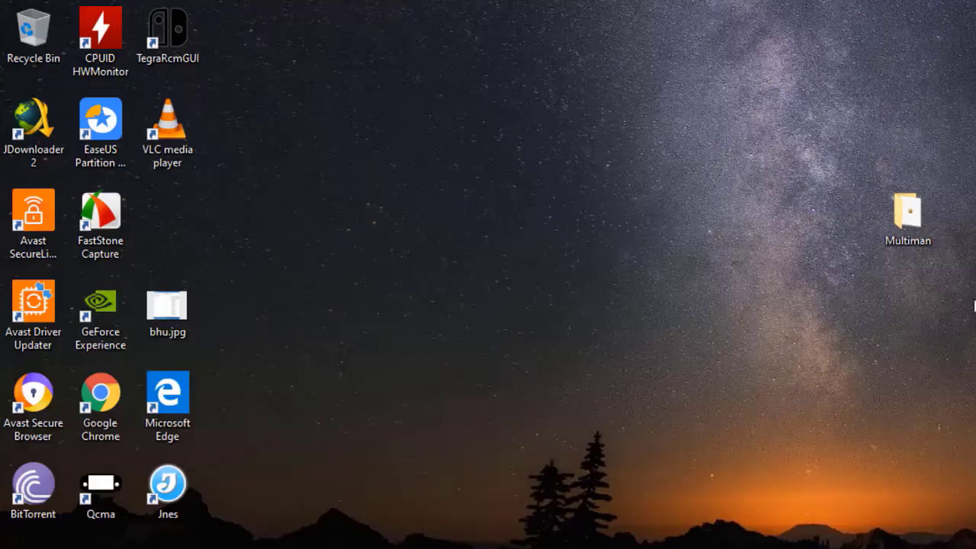
Open the Multiman folder on the desktop and examine the contents of its GTA SA game folder
double_click(918, 233)
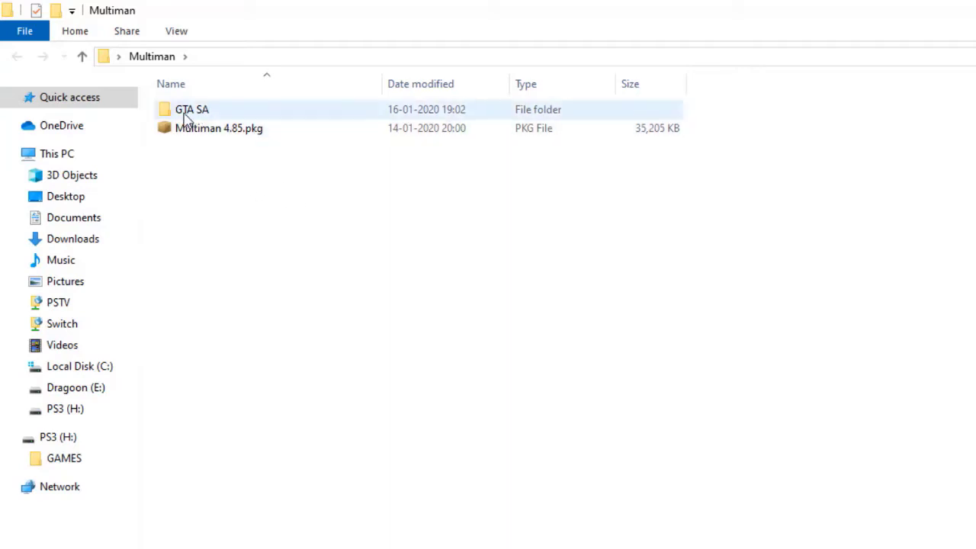
mouse_move(194, 122)
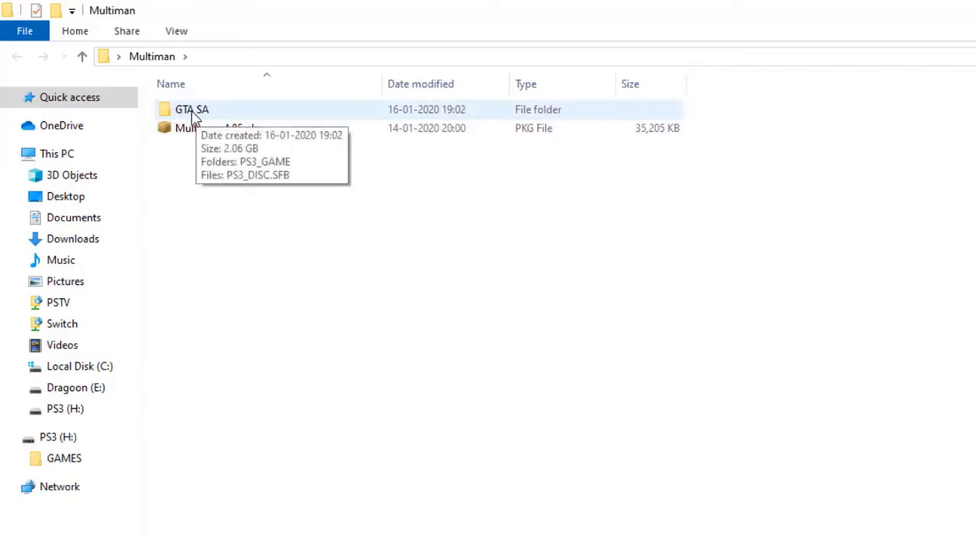
double_click(197, 111)
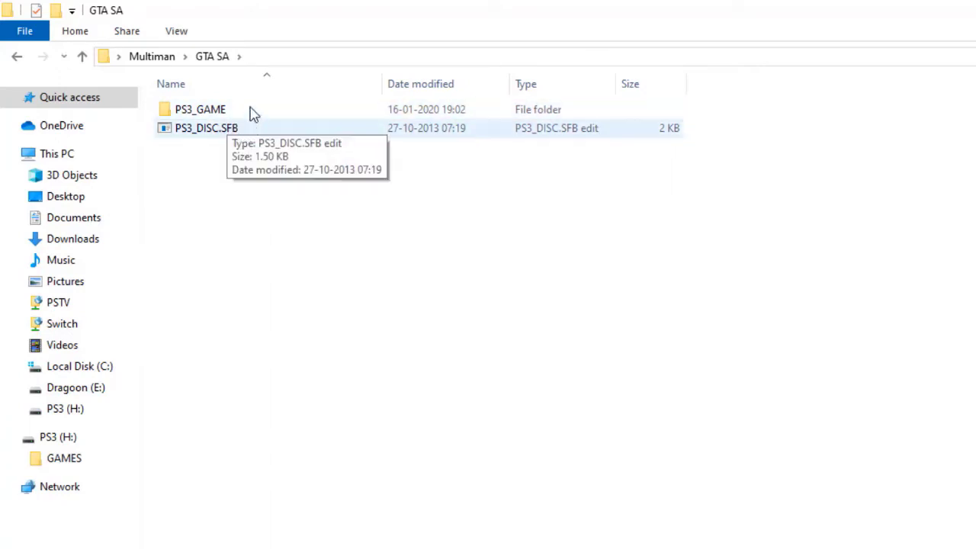
click(155, 60)
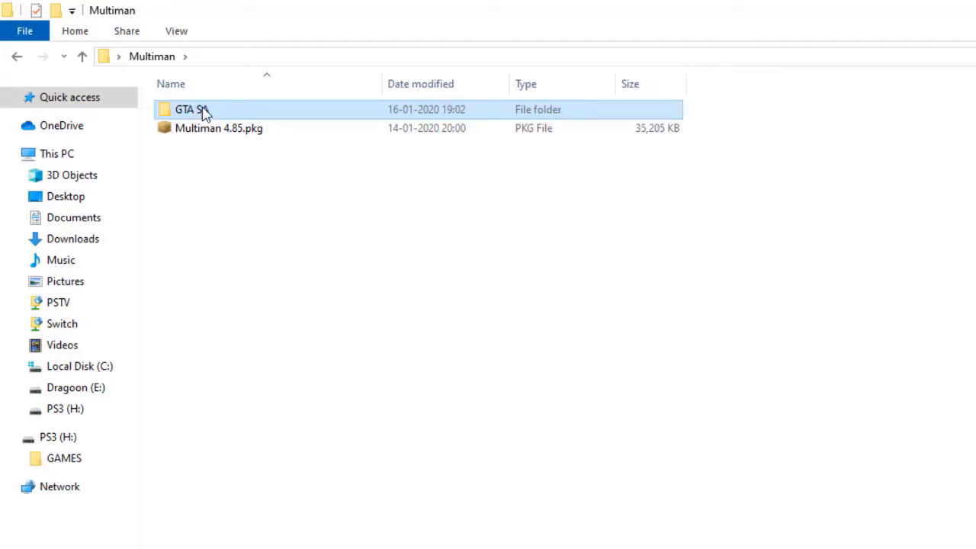
Copy the GTA SA folder from the Multiman folder into the GAMES folder on the PS3 (H:) drive
mouse_move(199, 112)
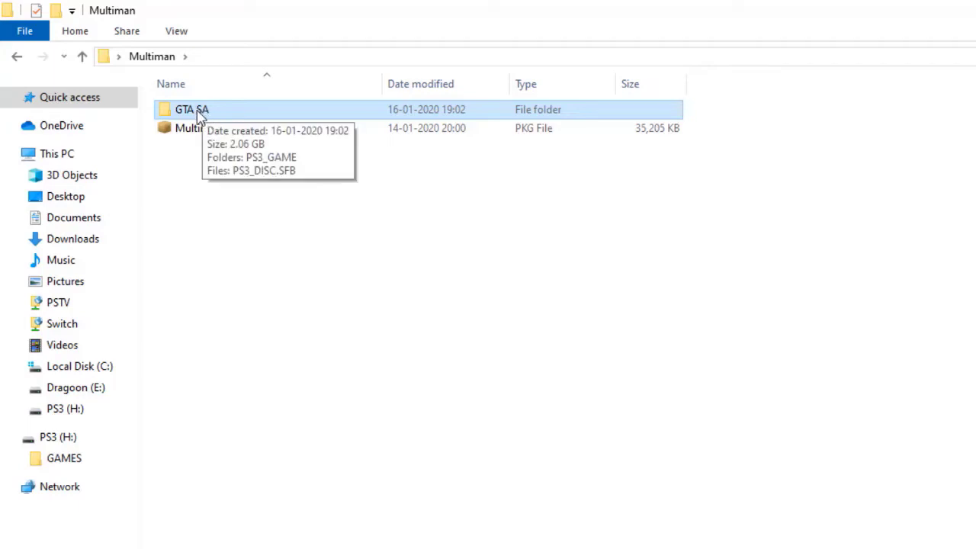
right_click(200, 111)
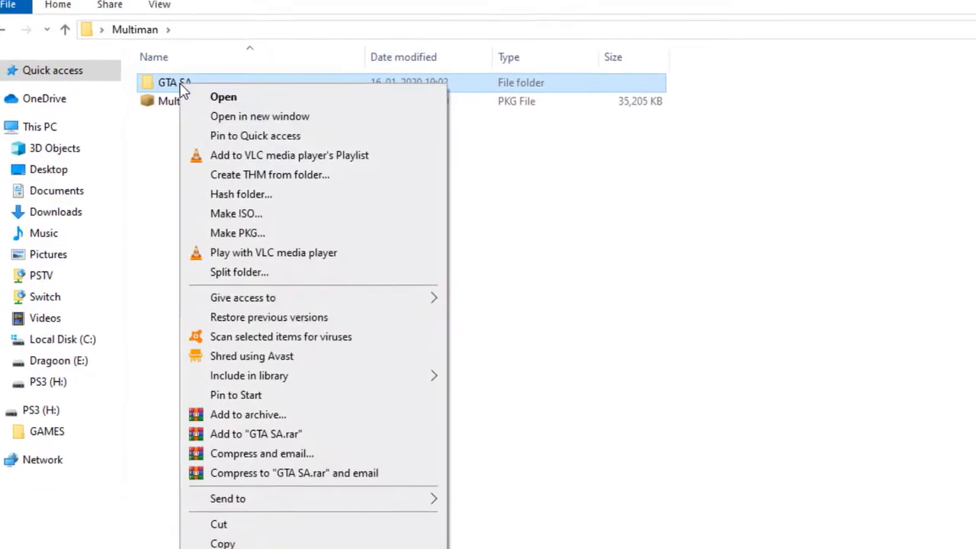
click(244, 548)
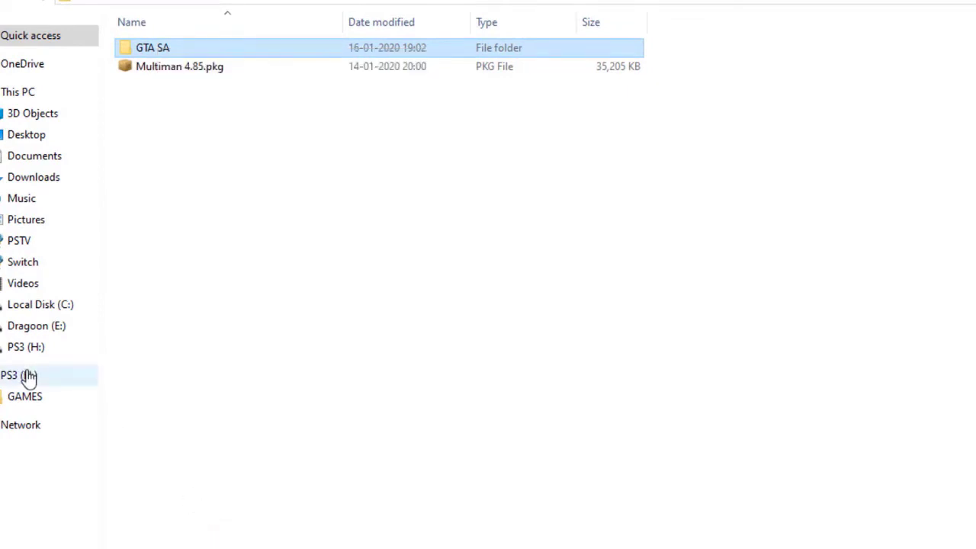
click(24, 375)
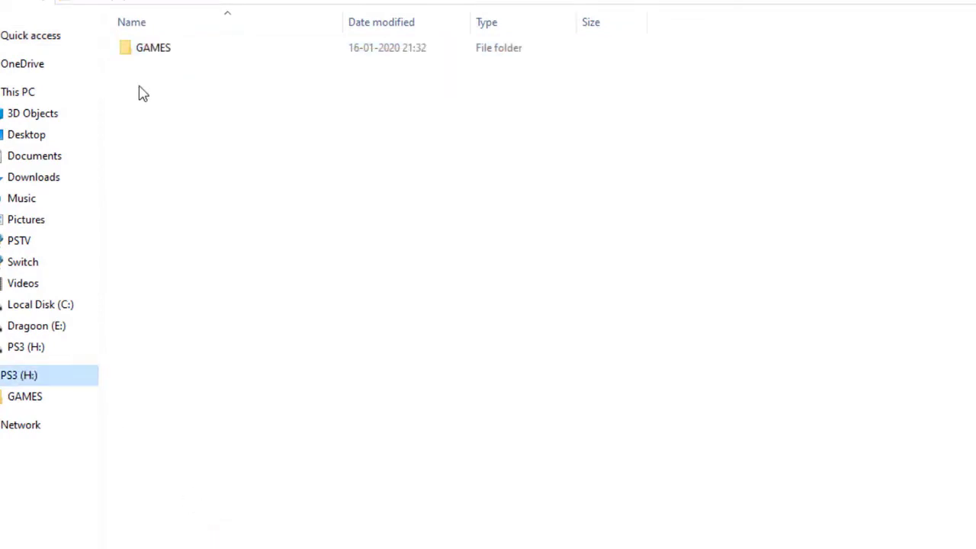
double_click(159, 52)
right_click(238, 135)
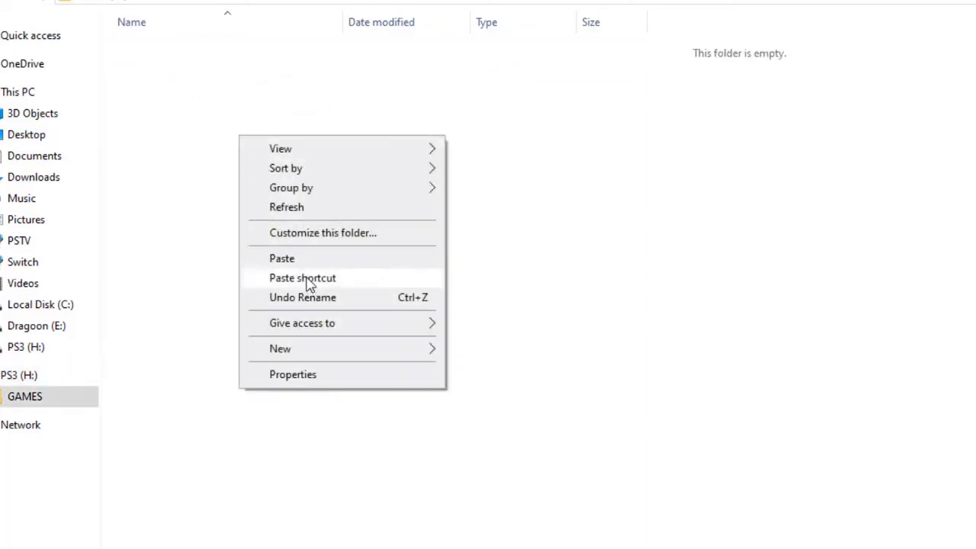
click(309, 257)
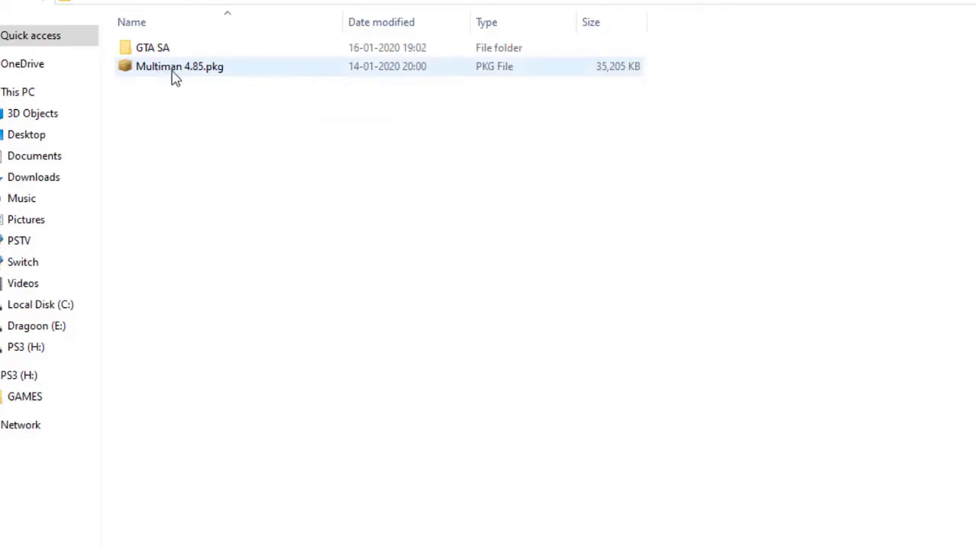
Copy Multiman 4.85.pkg from the Multiman folder to the root of the PS3 (H:) drive
click(216, 74)
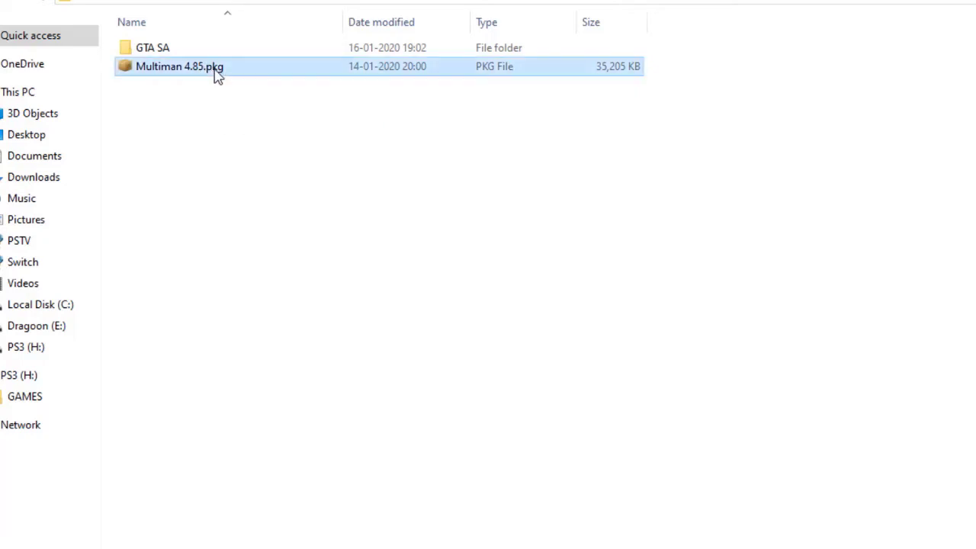
right_click(216, 74)
click(296, 414)
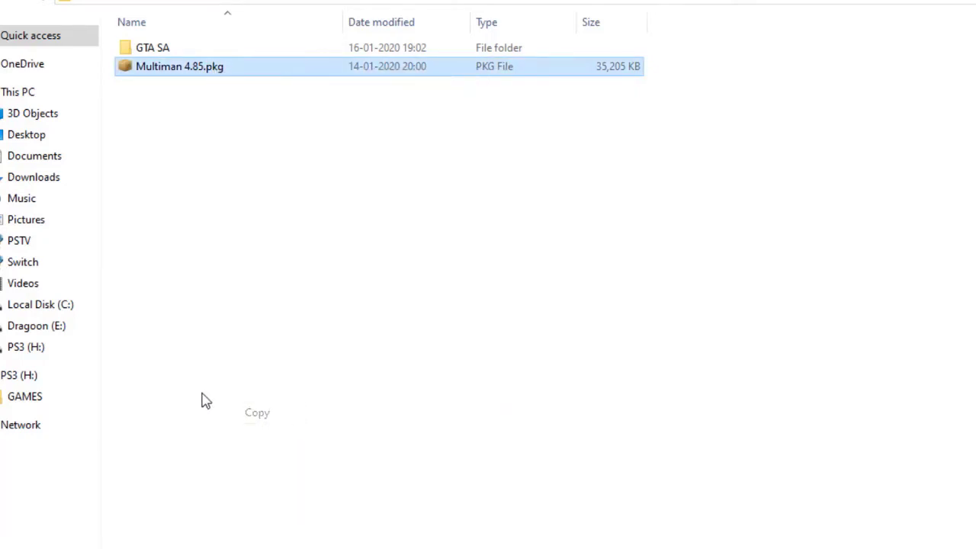
click(26, 379)
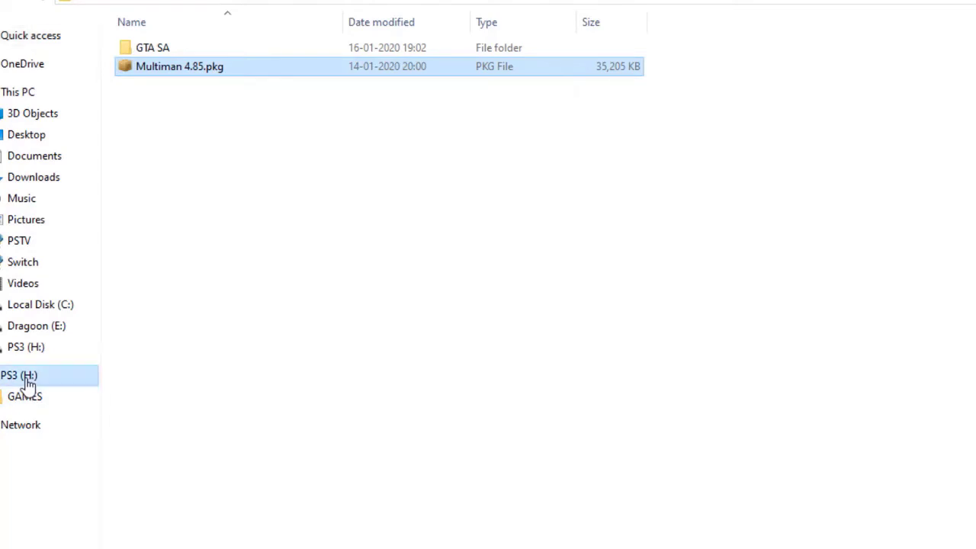
right_click(188, 156)
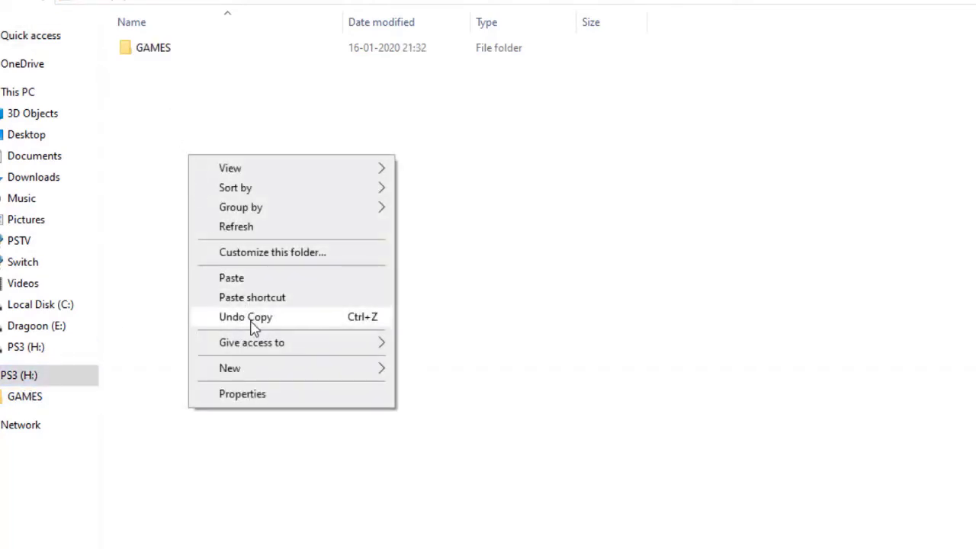
click(255, 279)
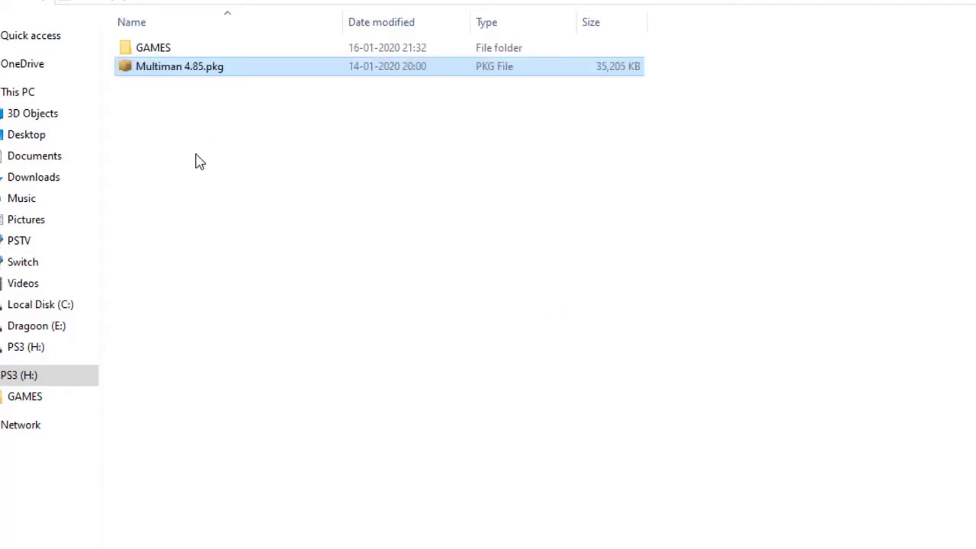
click(255, 204)
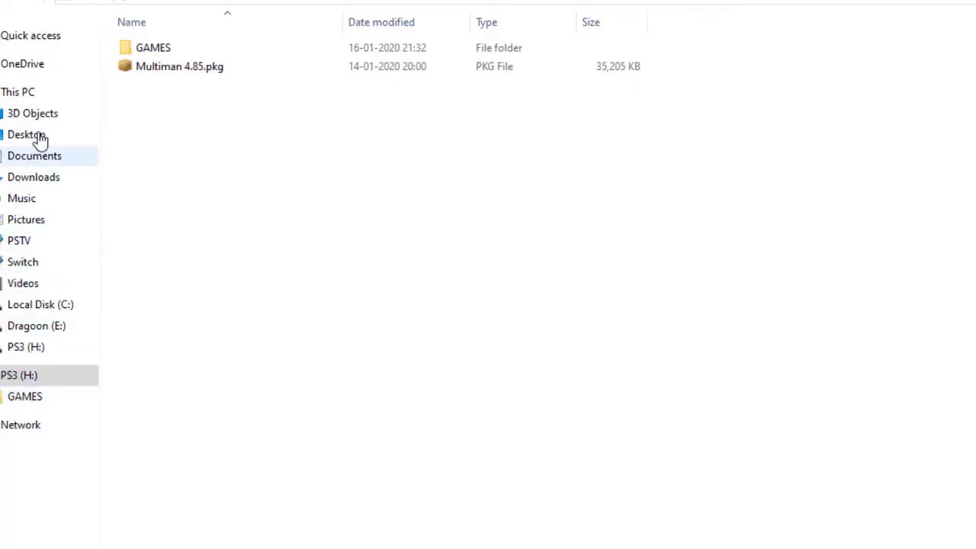
Check the root of the PS3 (H:) drive and the contents of its GAMES folder
click(33, 93)
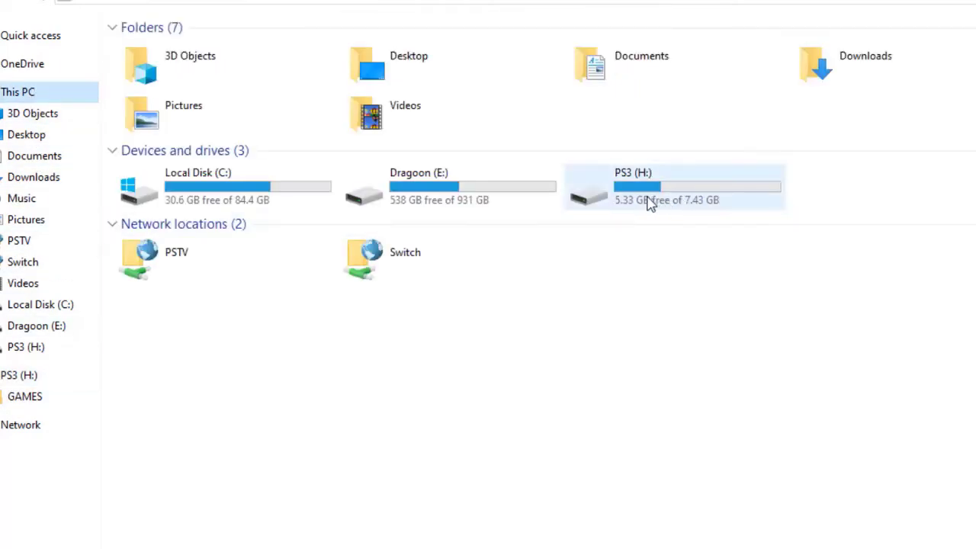
double_click(696, 180)
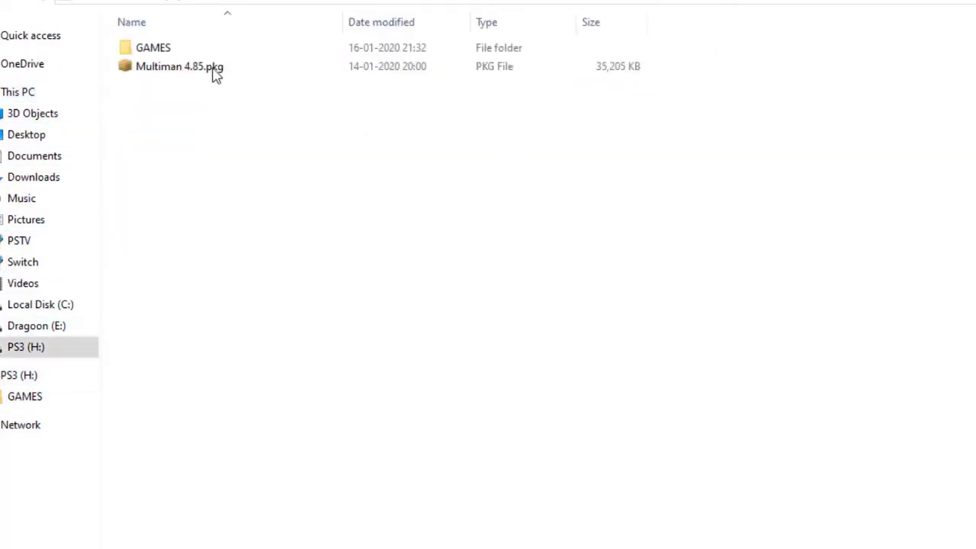
double_click(159, 46)
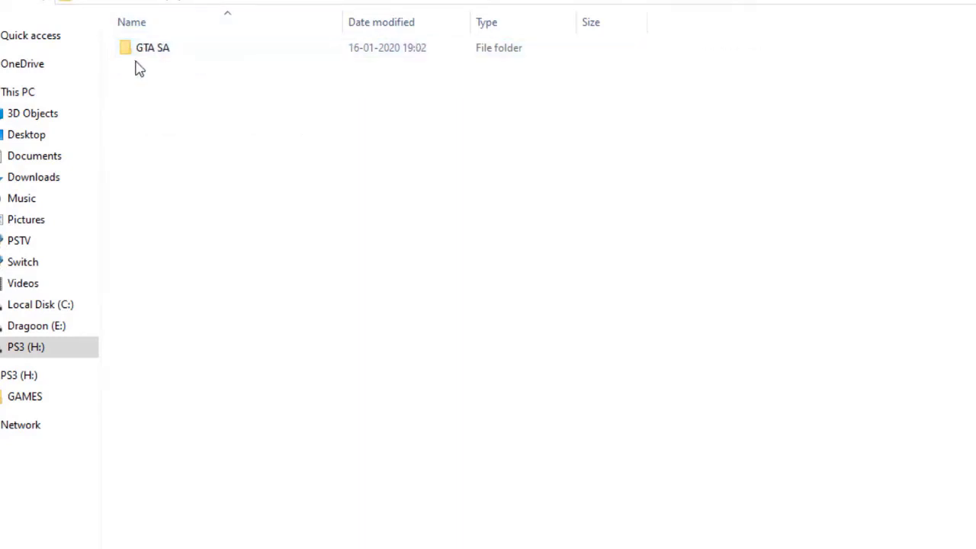
click(154, 6)
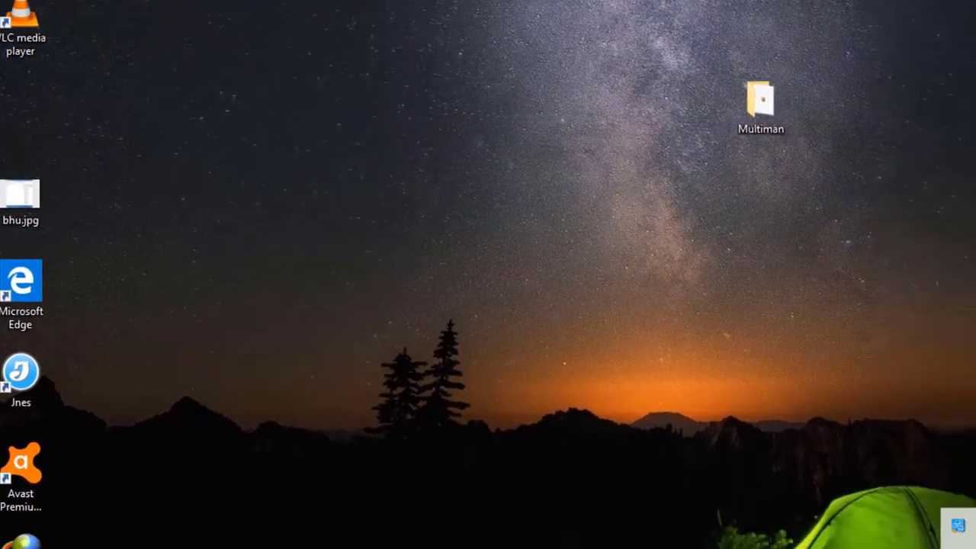
Safely eject the Cruzer Blade USB drive, PS3 (H:), from the computer
click(770, 425)
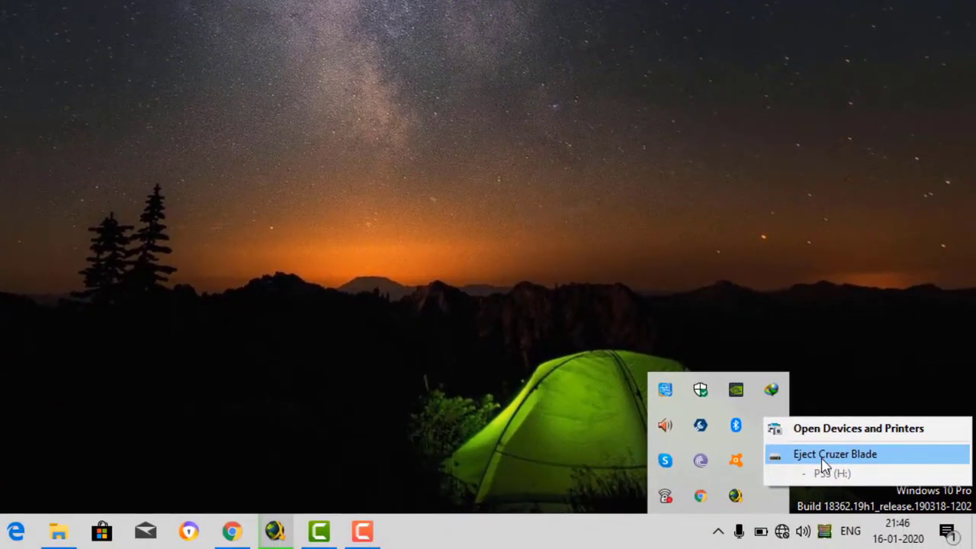
click(822, 455)
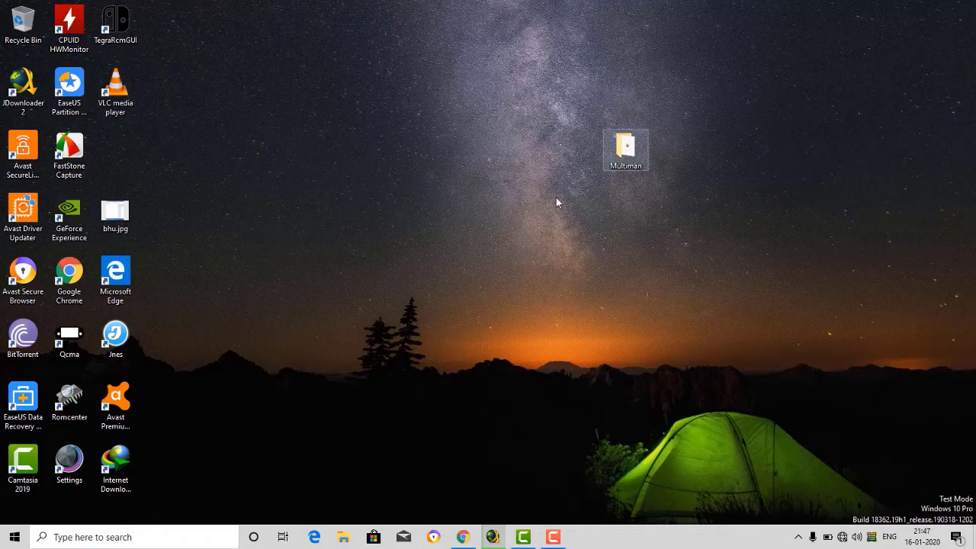
click(345, 79)
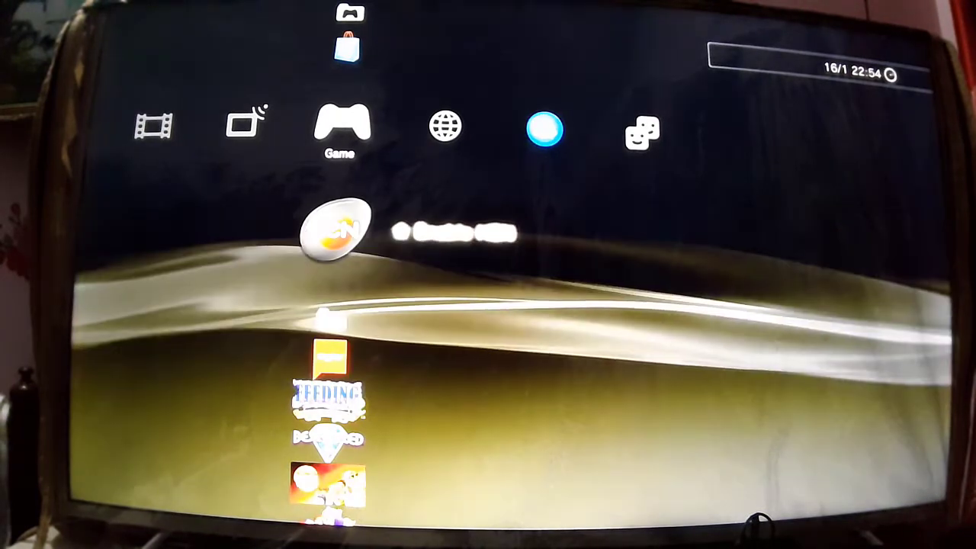
On the PS3, run Enable HEN and agree to close the browser
key(Return)
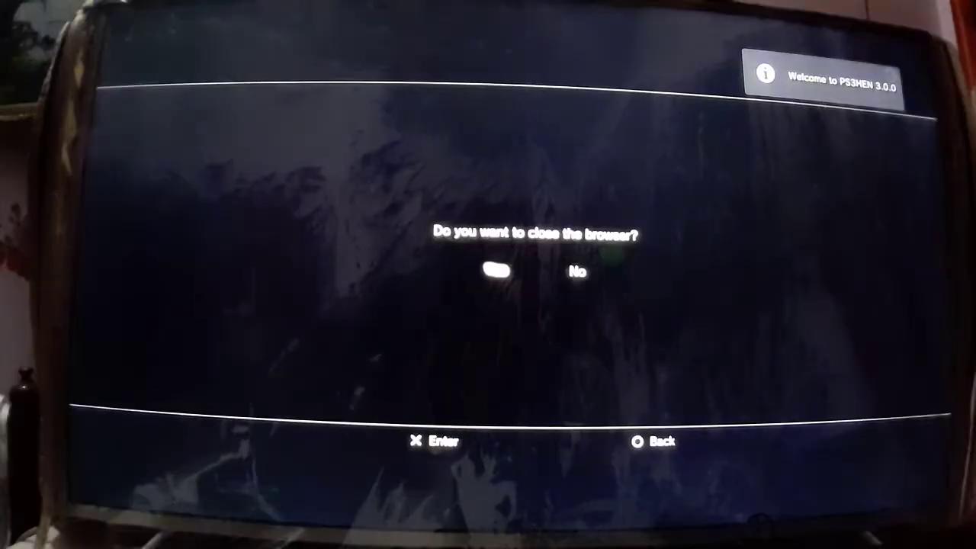
key(Return)
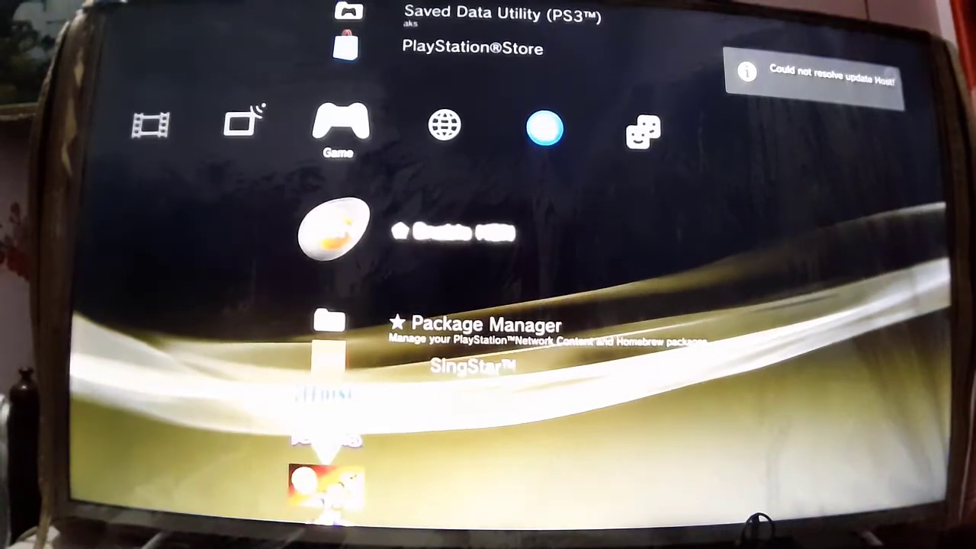
Install Multiman 4.85.pkg with the Package Manager, using the Standard source for the root of the storage device
key(Down)
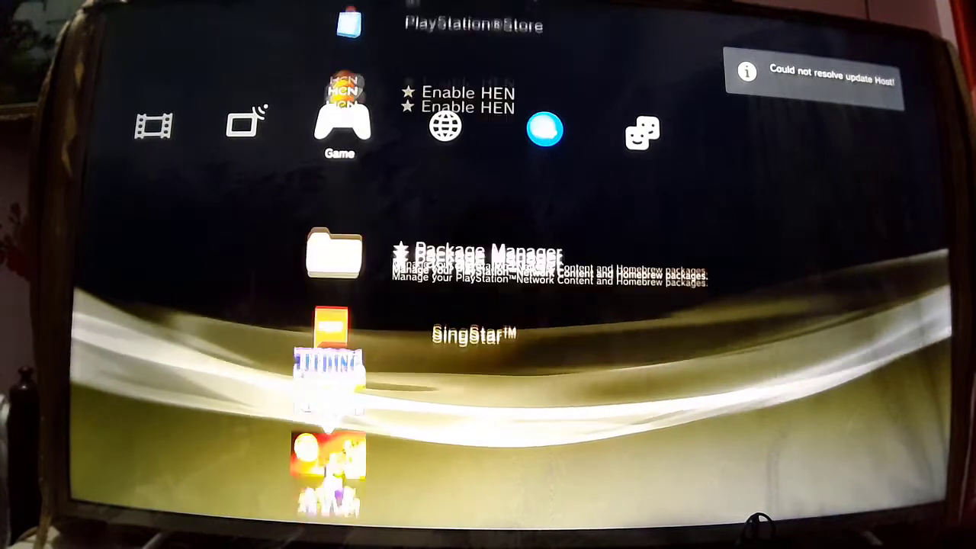
key(Return)
key(Down)
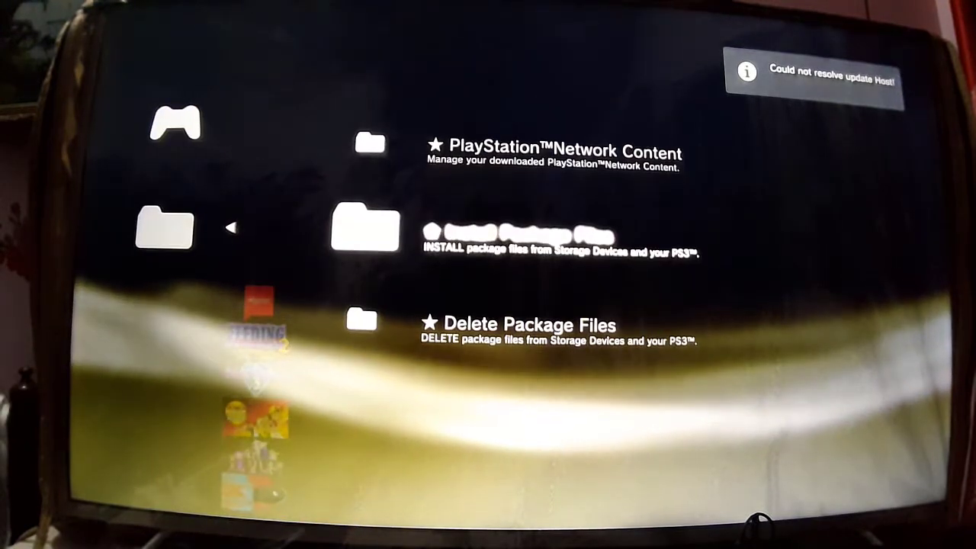
key(Return)
key(Down)
key(Down)
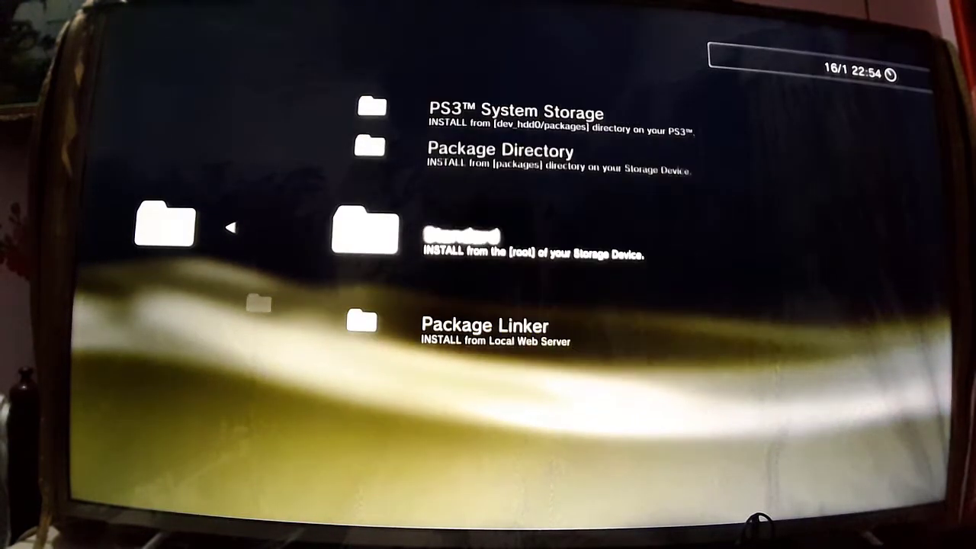
key(Return)
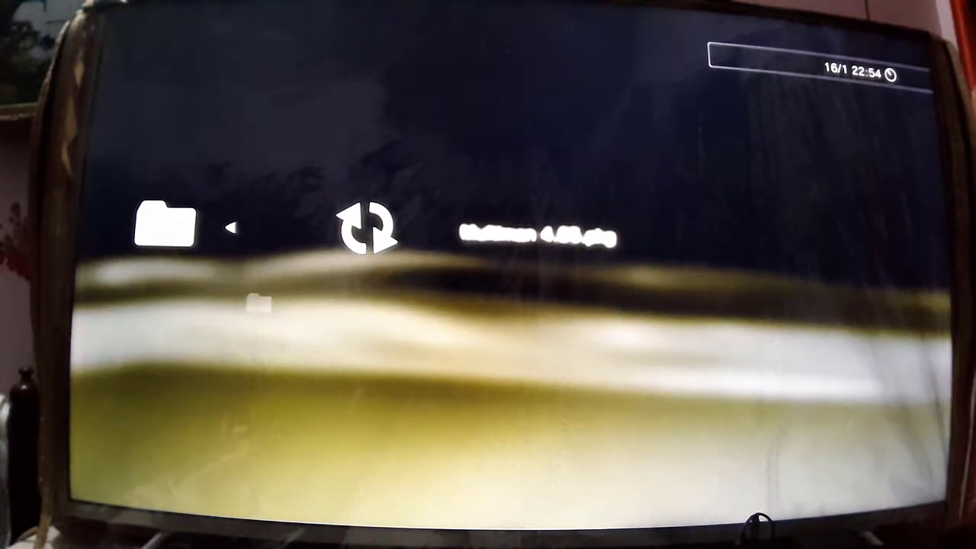
key(Return)
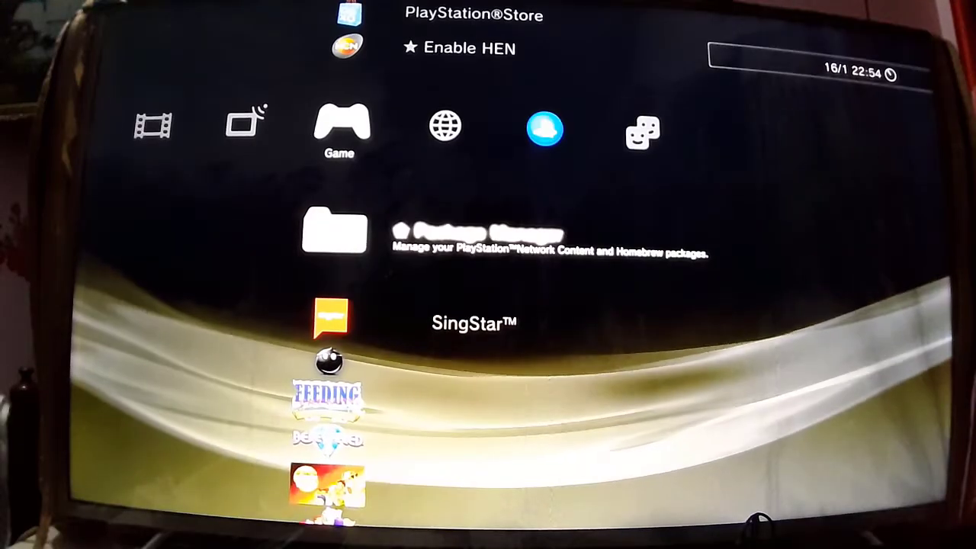
Launch the newly installed multiMAN from the PS3's Game category
key(Down)
key(Down)
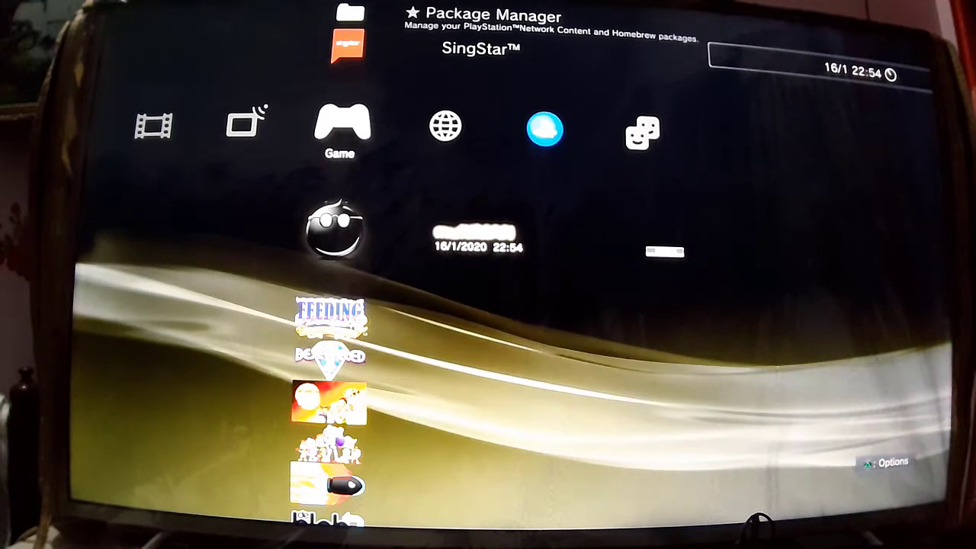
key(Return)
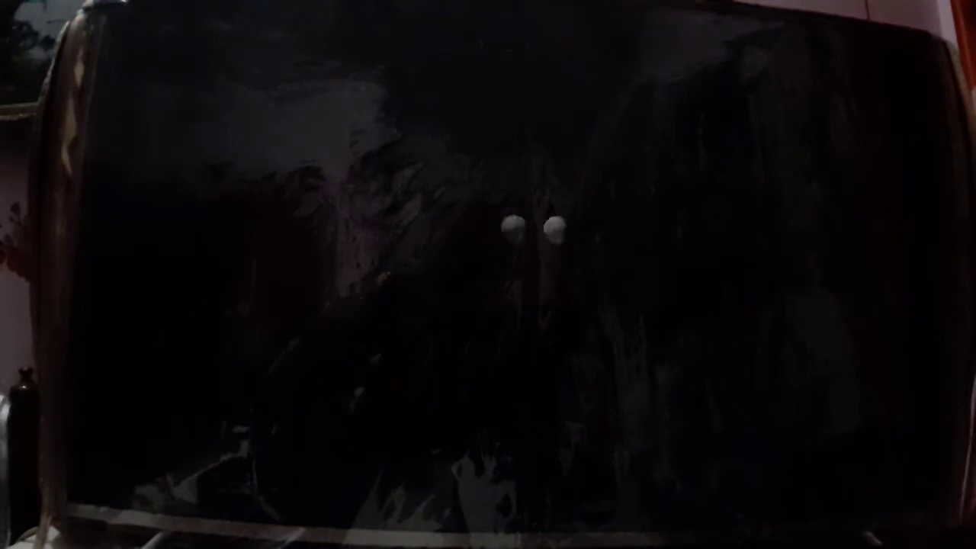
Browse multiMAN's categories back to mmCM and view its entries
key(Left)
key(Left)
key(Left)
key(Left)
key(Left)
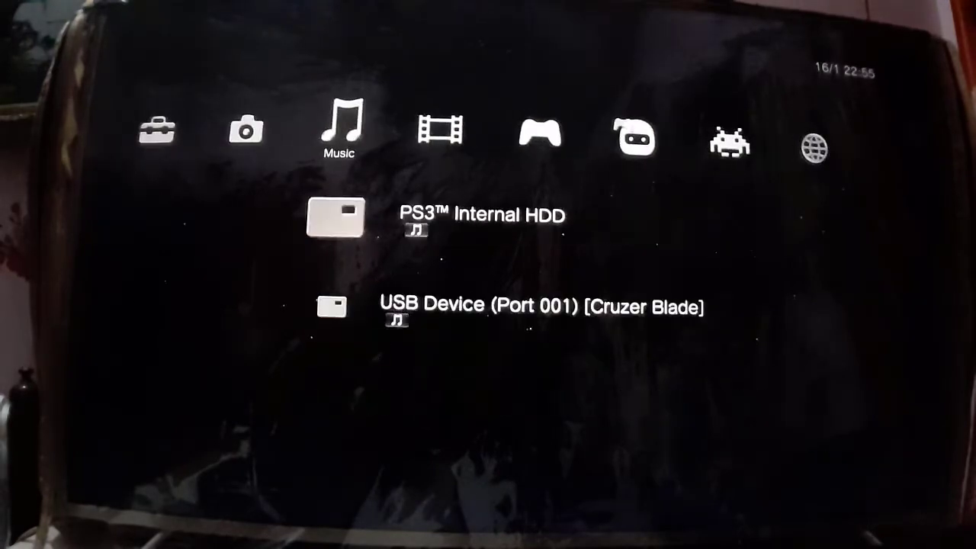
key(Up)
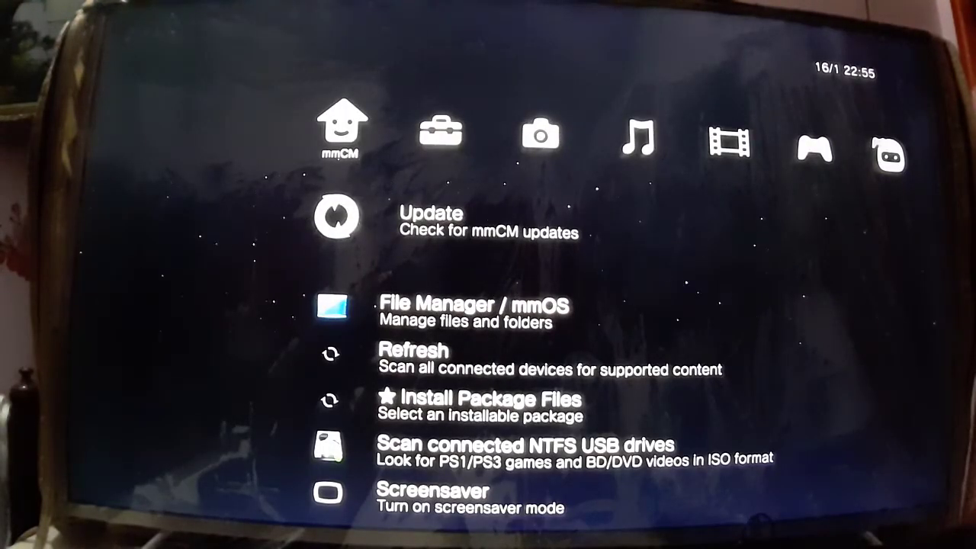
Select GTA San Andreas in multiMAN's Game category and open its Game Settings
key(Right)
key(Right)
key(Right)
key(Right)
key(Right)
key(Down)
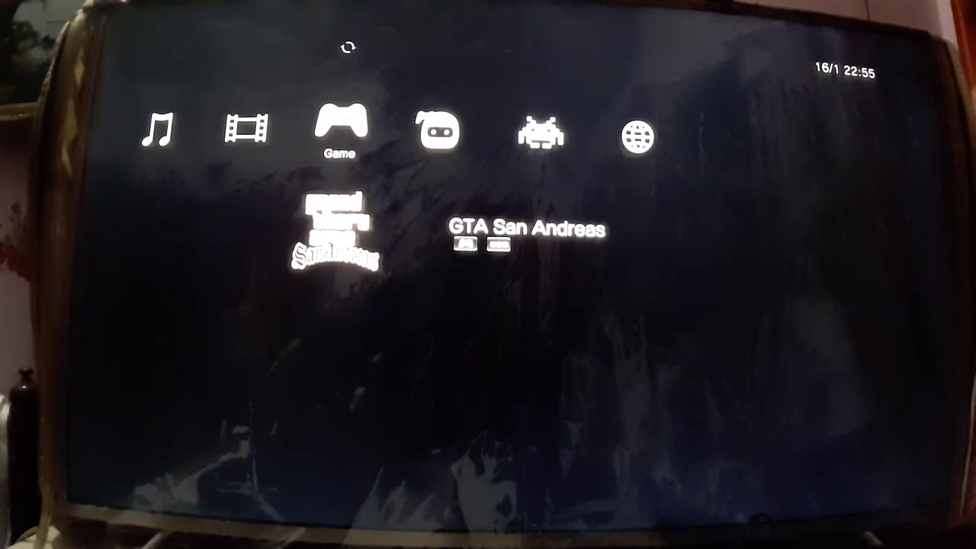
key(Menu)
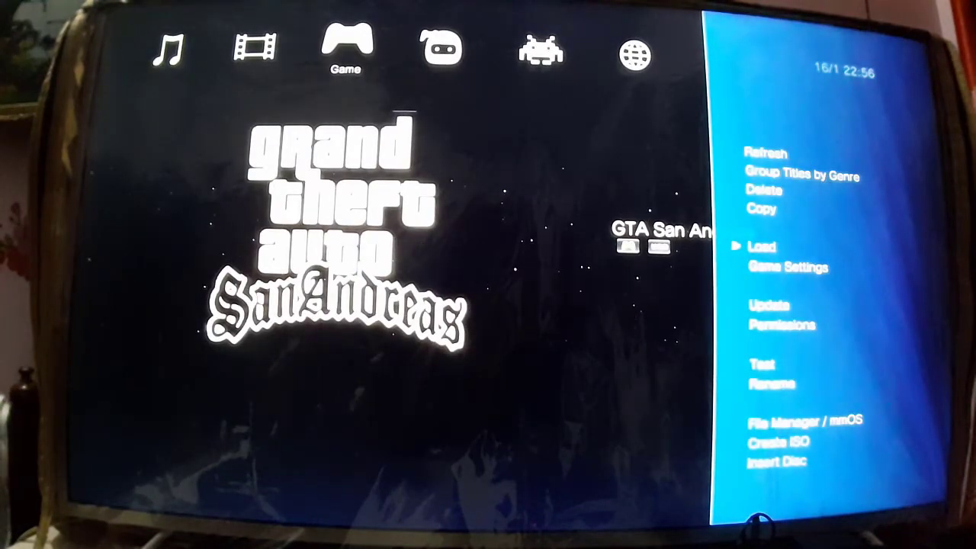
key(Down)
key(Return)
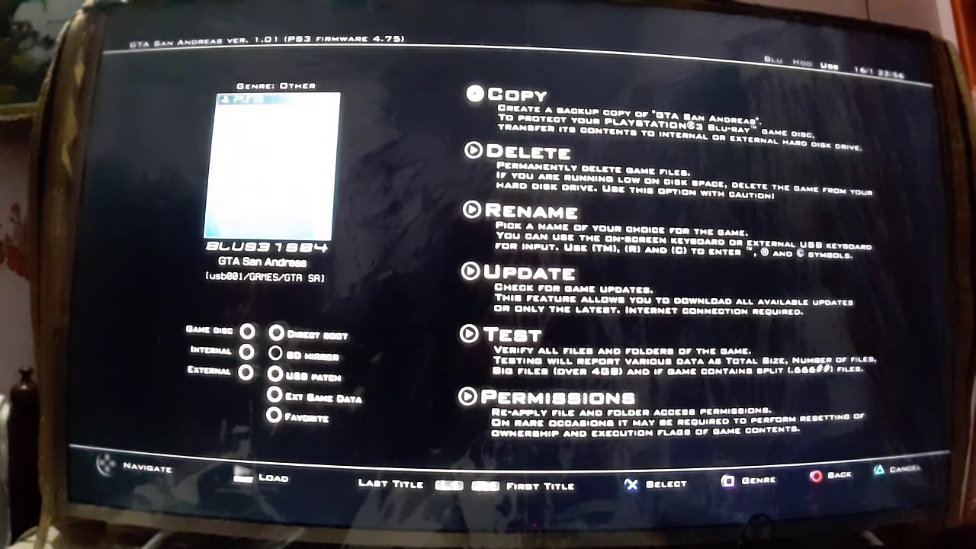
Turn on the External option in the GTA San Andreas settings and move to the USB Patch option
key(Return)
key(Left)
key(Down)
key(Down)
key(Left)
key(Down)
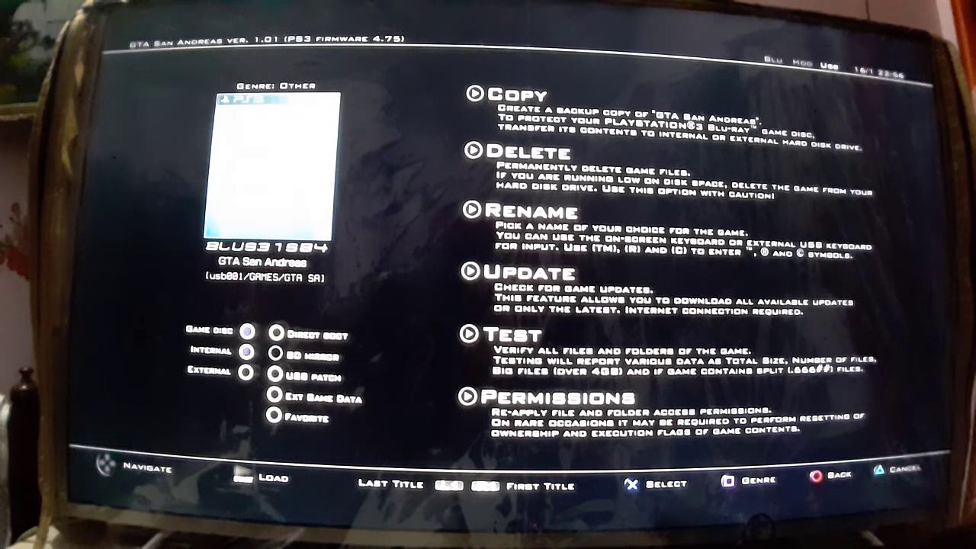
key(Down)
key(Right)
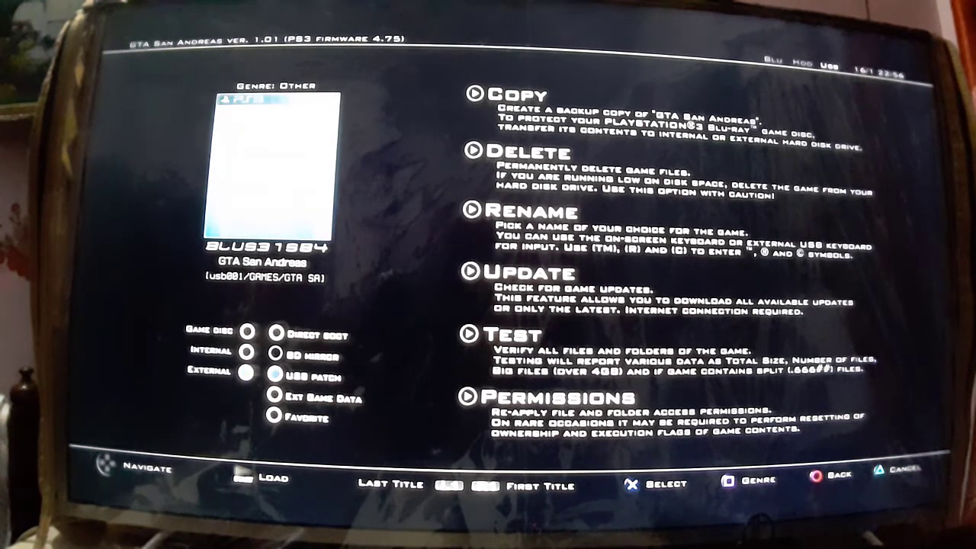